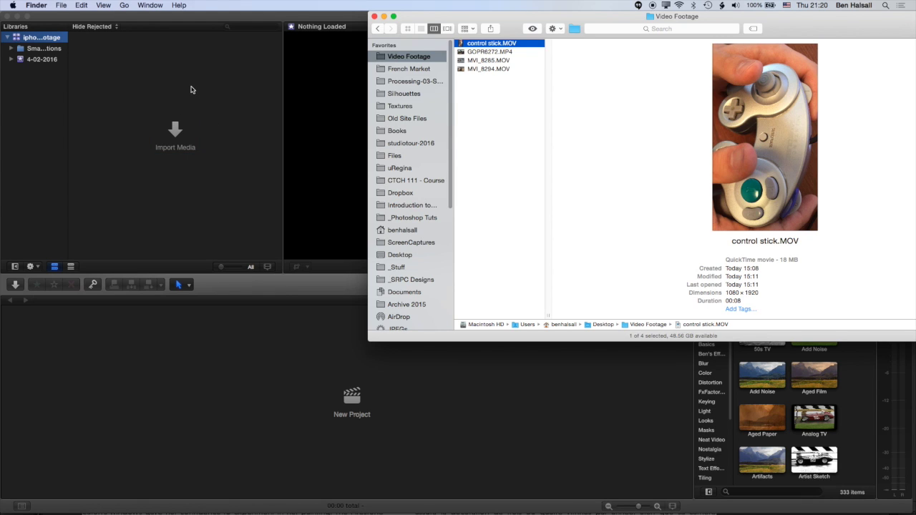
Step: Return to Final Cut Pro after checking the 1080×1920 control stick.MOV in Finder
click(190, 90)
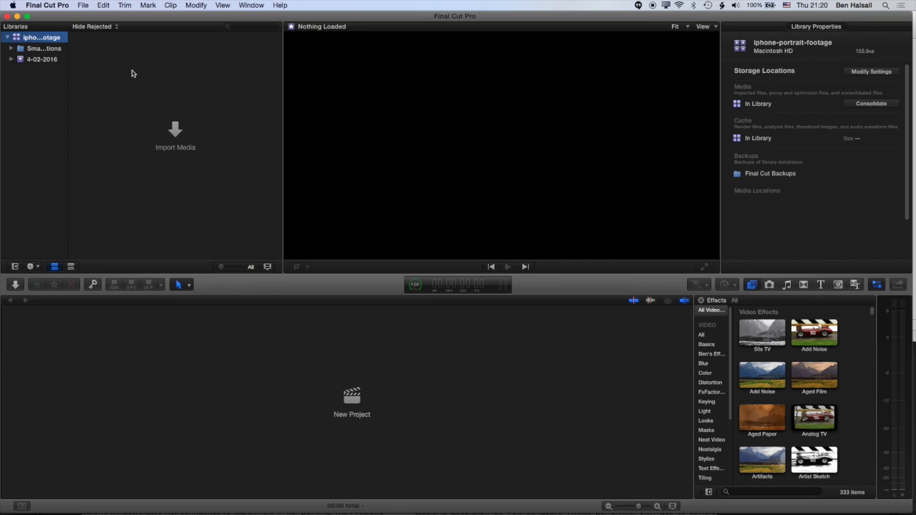
Step: Create the iphone-footage project with custom 720p HD video at 1280x720 and 30p
click(83, 5)
mouse_move(90, 17)
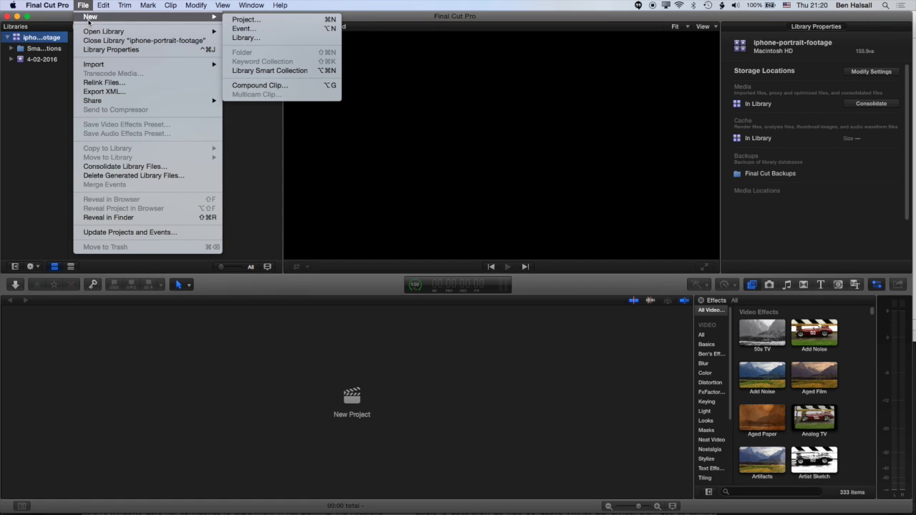
click(318, 20)
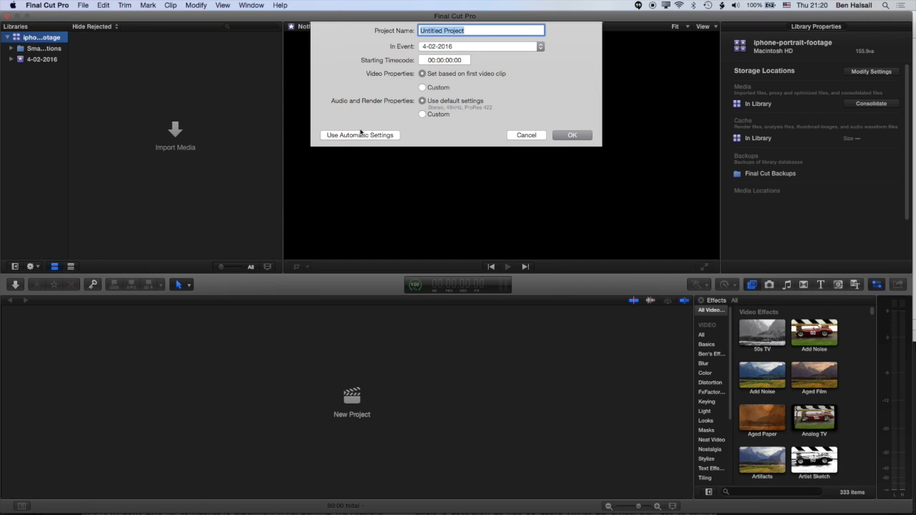
click(430, 88)
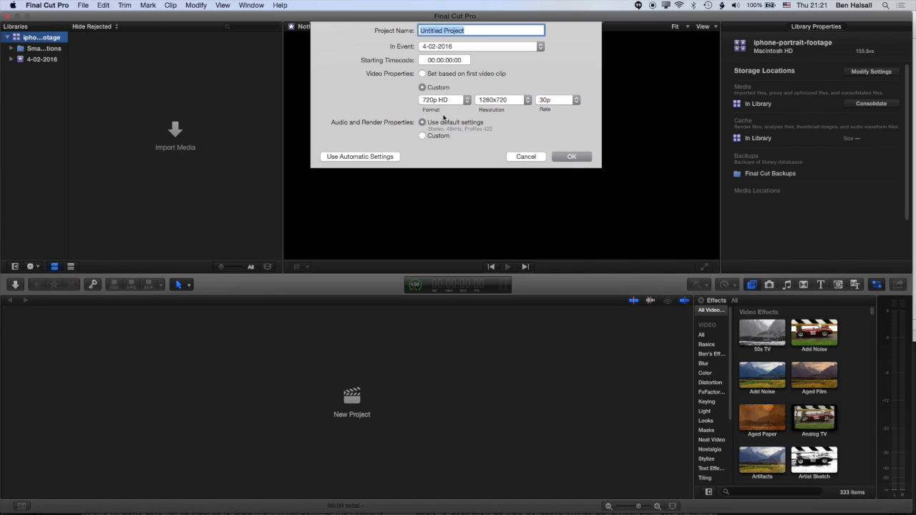
text(iphone-footage)
key(Return)
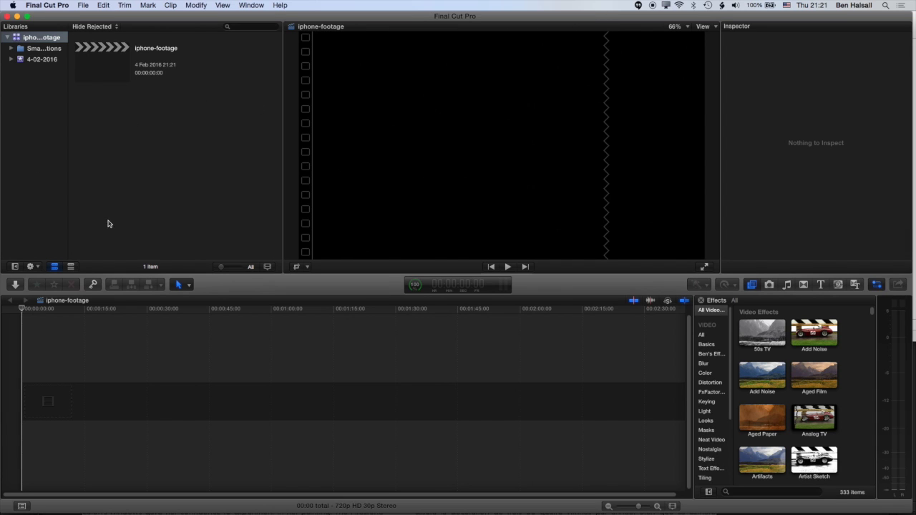
Step: Quick Look control stick.MOV in Finder, then drop it at the iphone-footage timeline start
key(super+Tab)
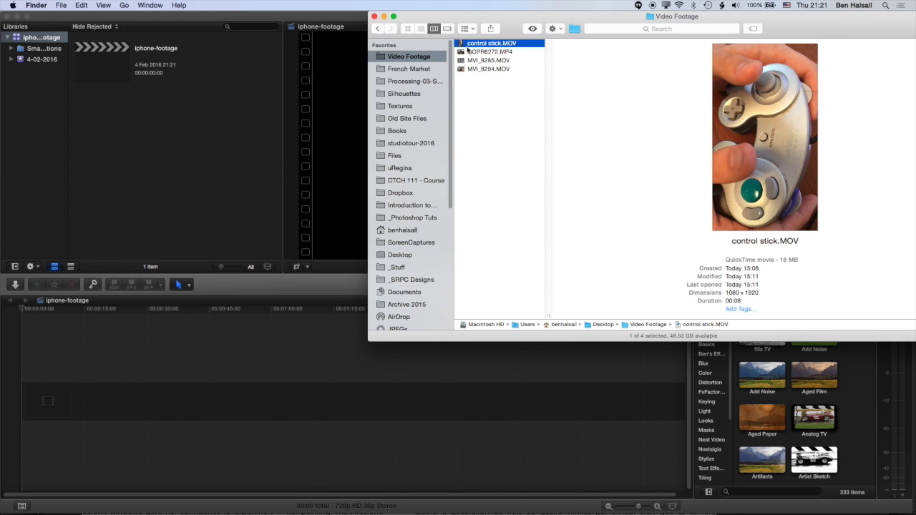
key(space)
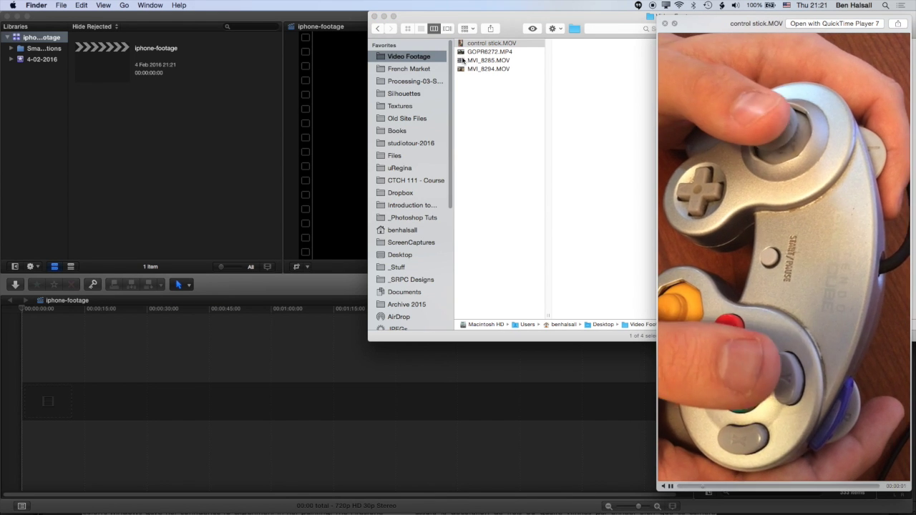
key(space)
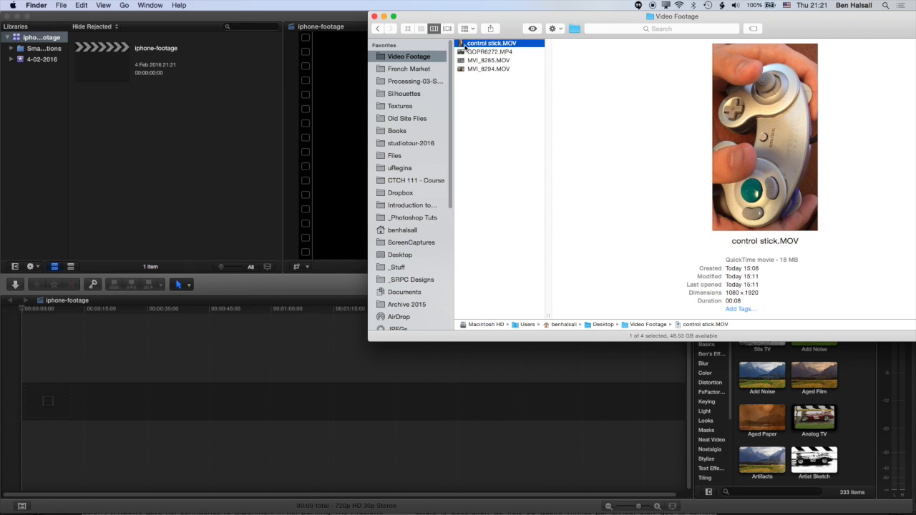
drag(461, 47, 27, 391)
click(37, 313)
click(37, 315)
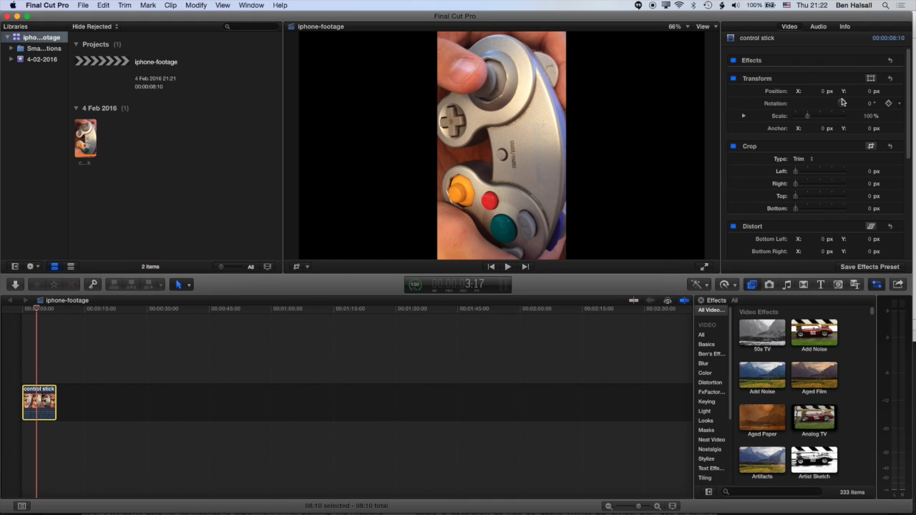
Step: Change the control stick clip's Spatial Conform type from Fit to None in the Inspector
click(249, 5)
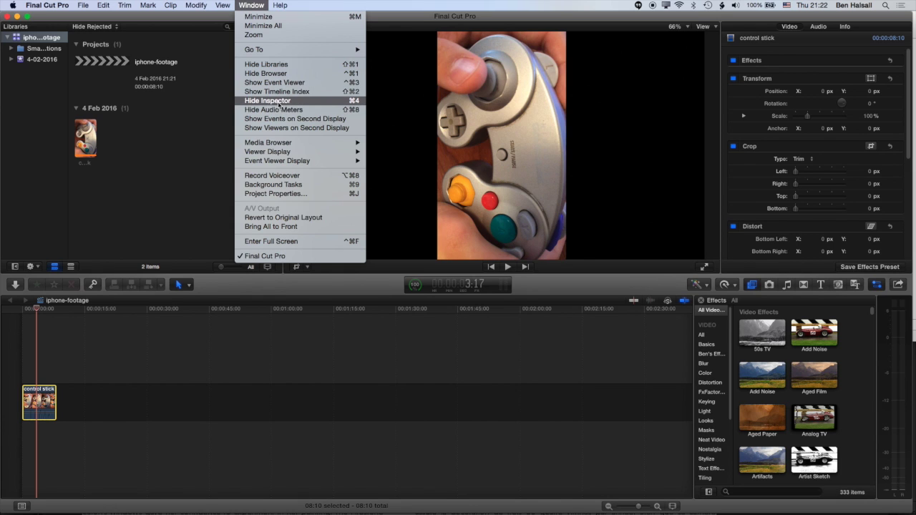
click(705, 7)
click(678, 21)
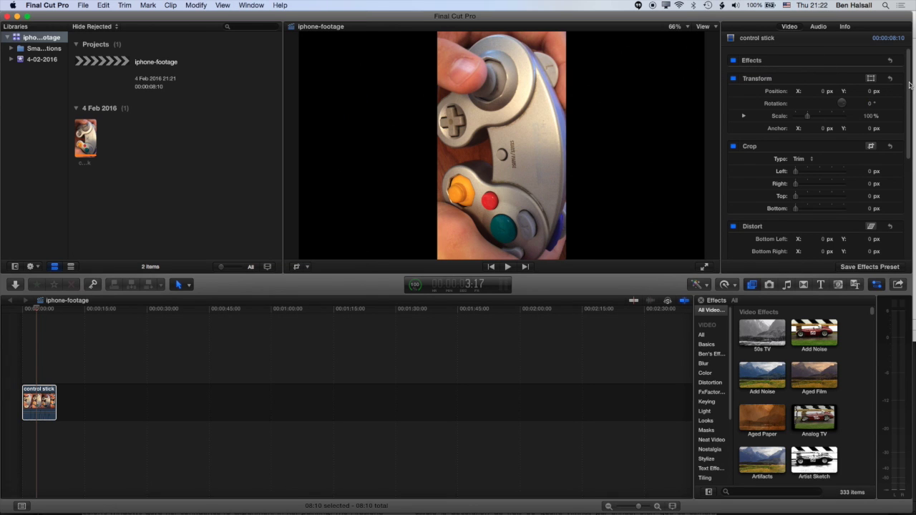
drag(909, 84, 900, 206)
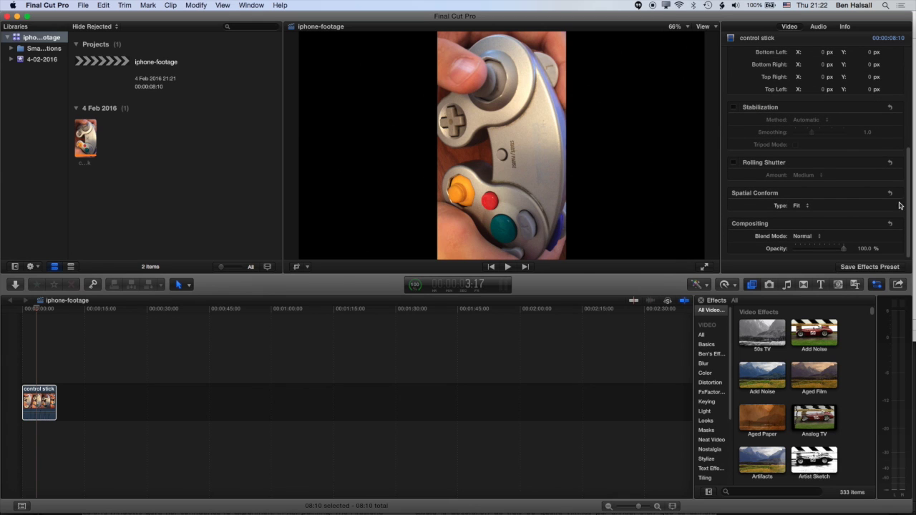
click(801, 206)
click(801, 223)
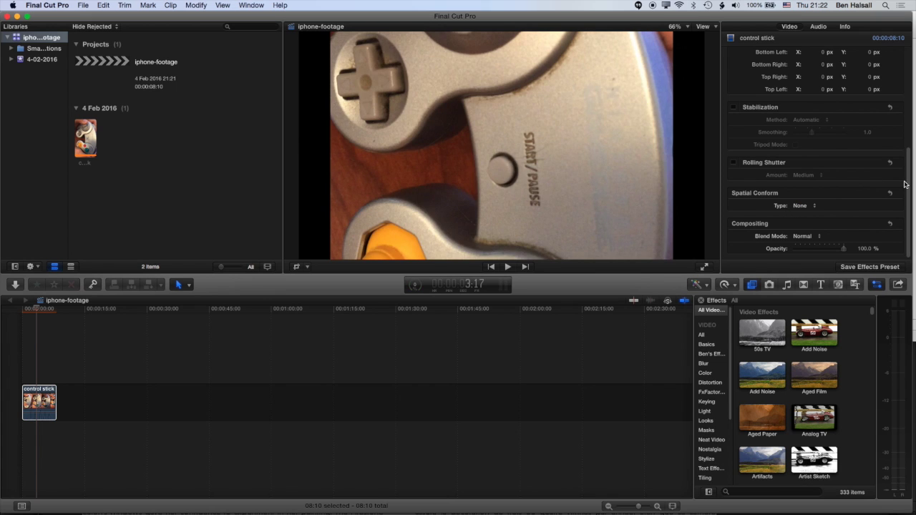
scroll(910, 174, up, 5)
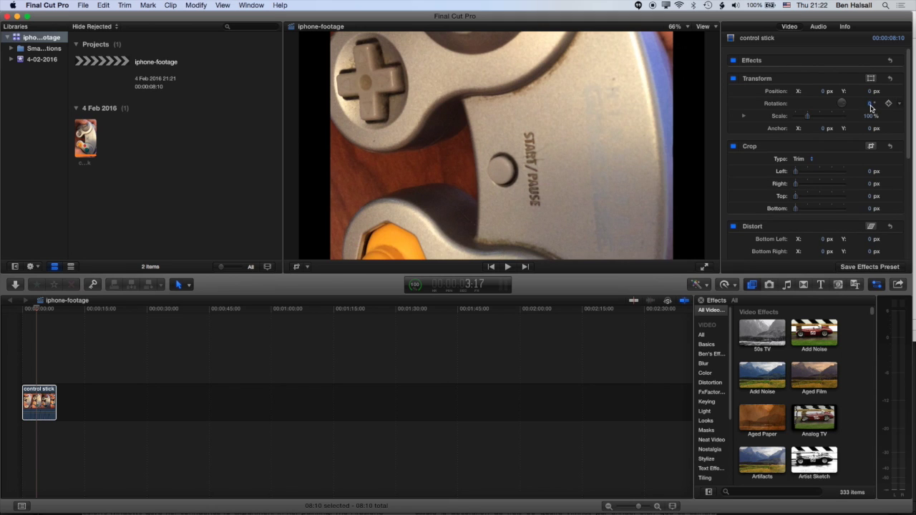
Step: Rotate the control stick clip -90° and scale it to 66.67%
click(869, 106)
key(Return)
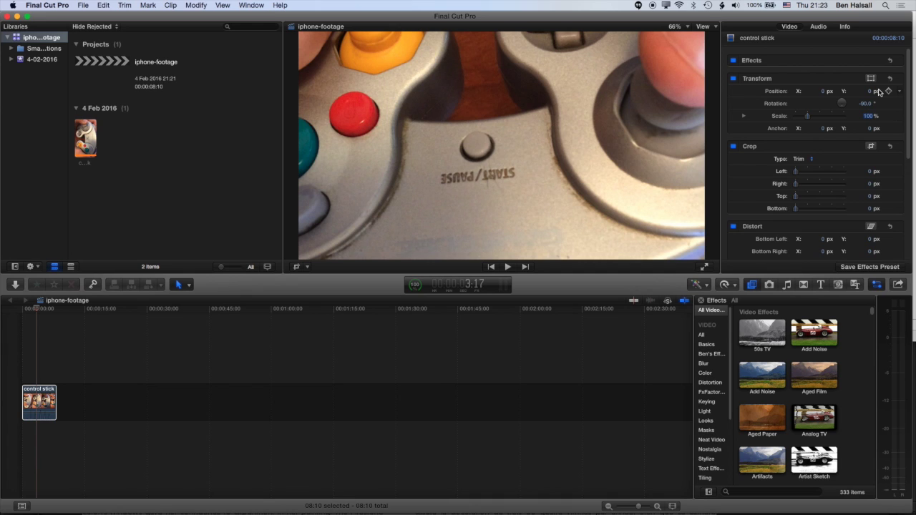
click(867, 115)
text(0)
text(6.67)
key(Return)
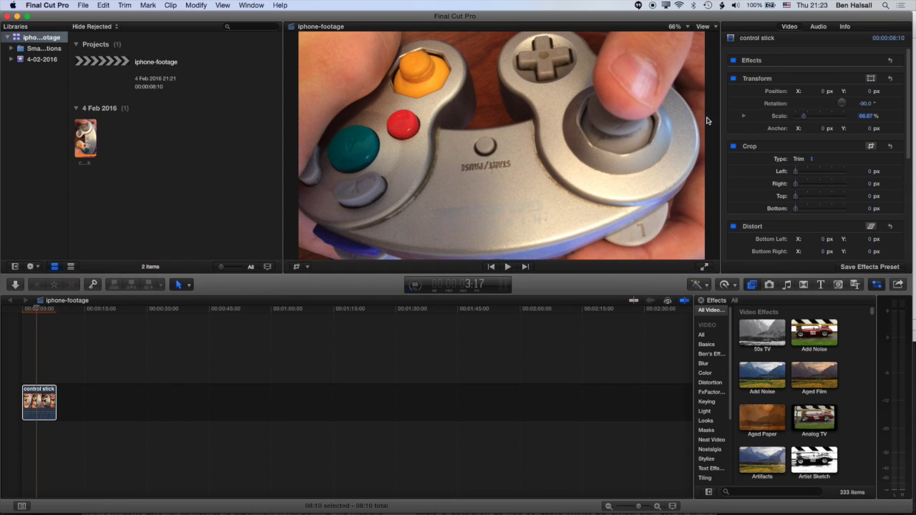
Step: Try 90° and then 270° as alternative rotation values for the clip
click(866, 103)
text(90)
key(Return)
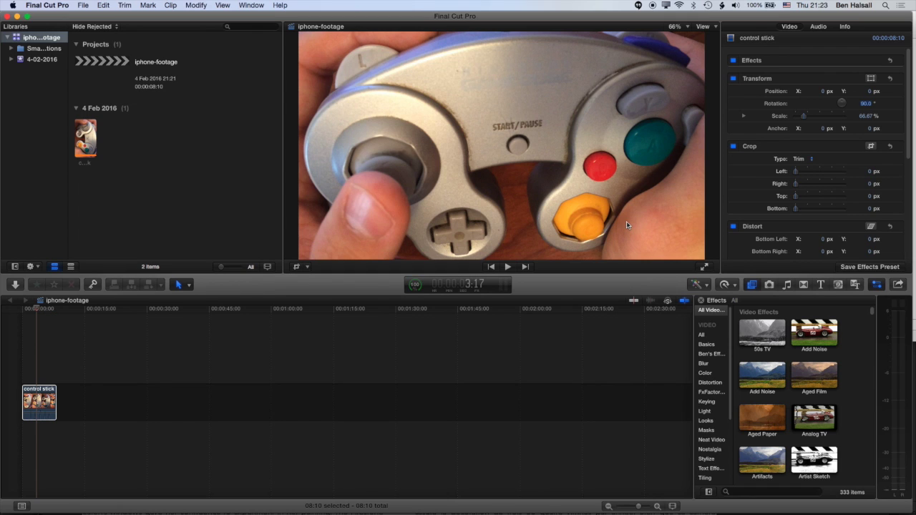
text(270)
key(Return)
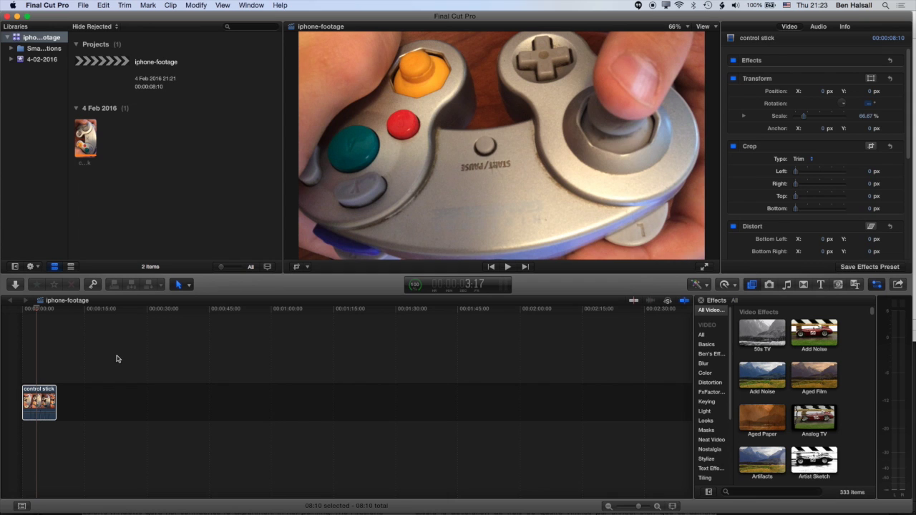
Step: Append more control stick copies so the timeline holds five clips
click(83, 142)
key(i)
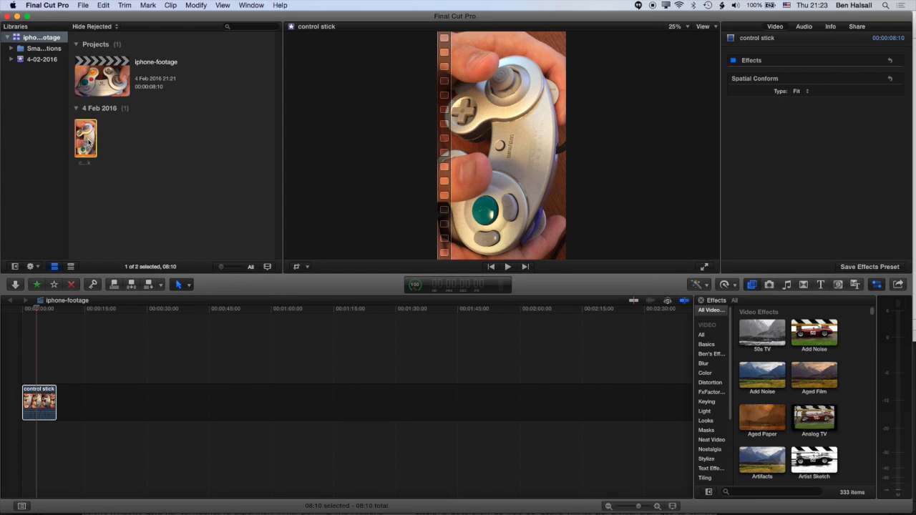
drag(83, 143, 118, 400)
key(super+v)
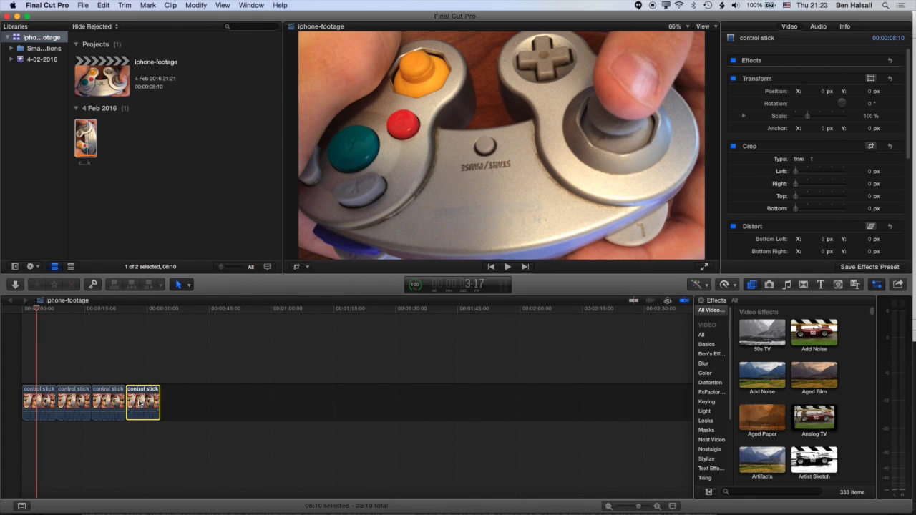
key(super+v)
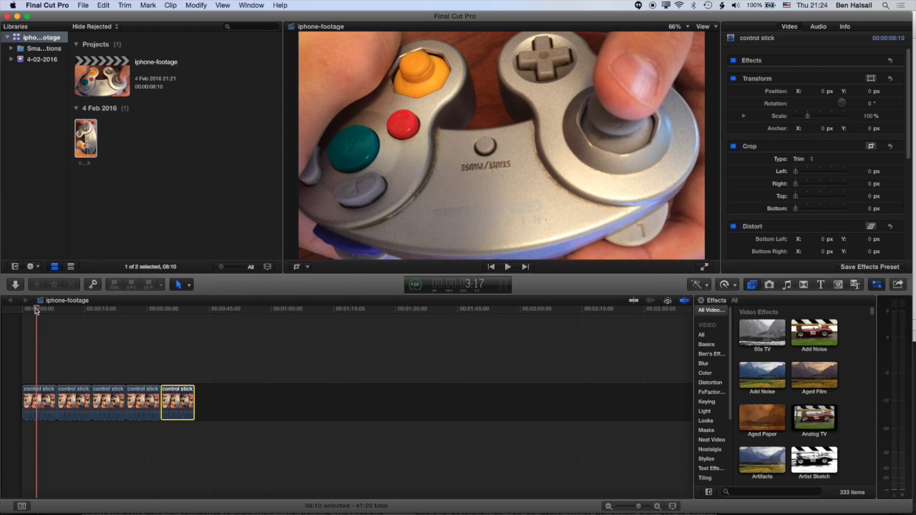
Step: Select the first timeline clip and park the playhead on it to show its transform values
drag(37, 309, 40, 317)
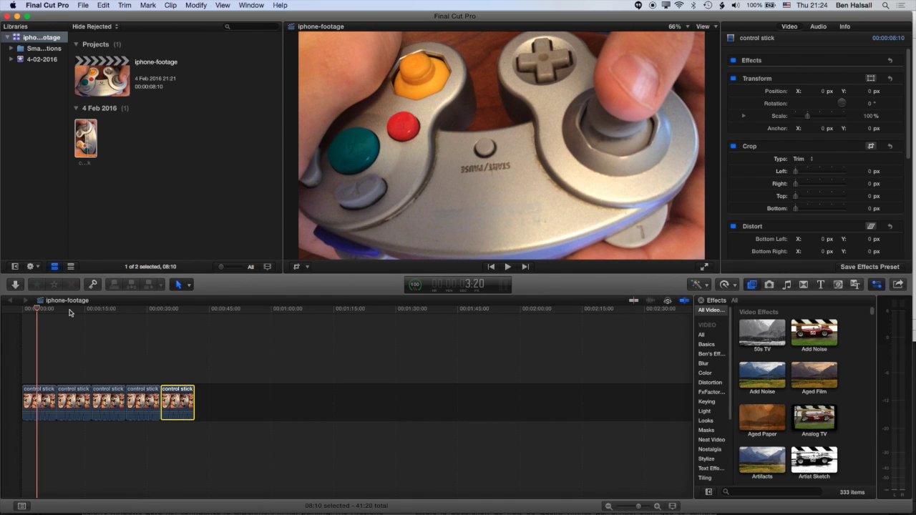
drag(69, 312, 181, 312)
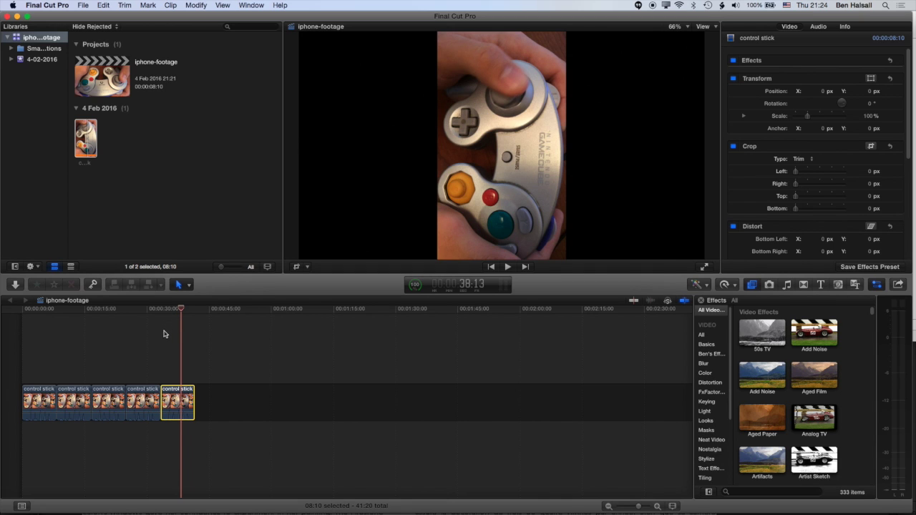
click(41, 397)
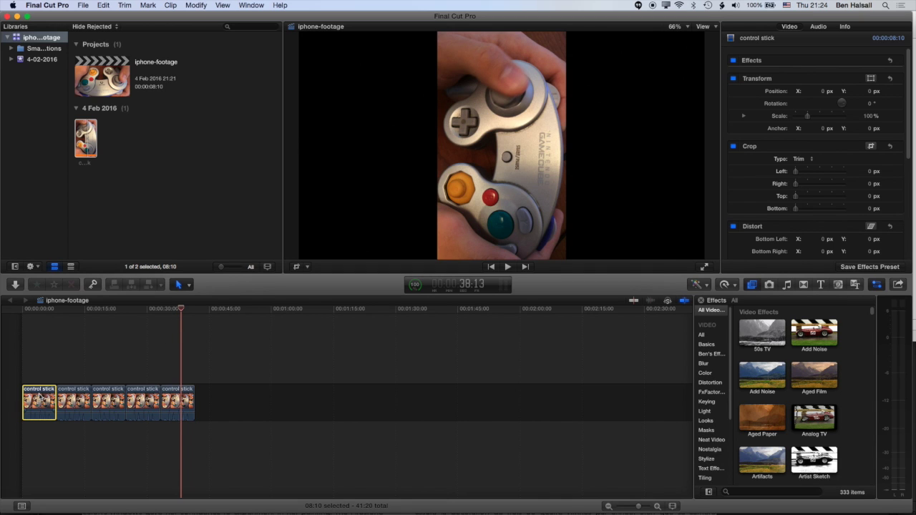
click(41, 315)
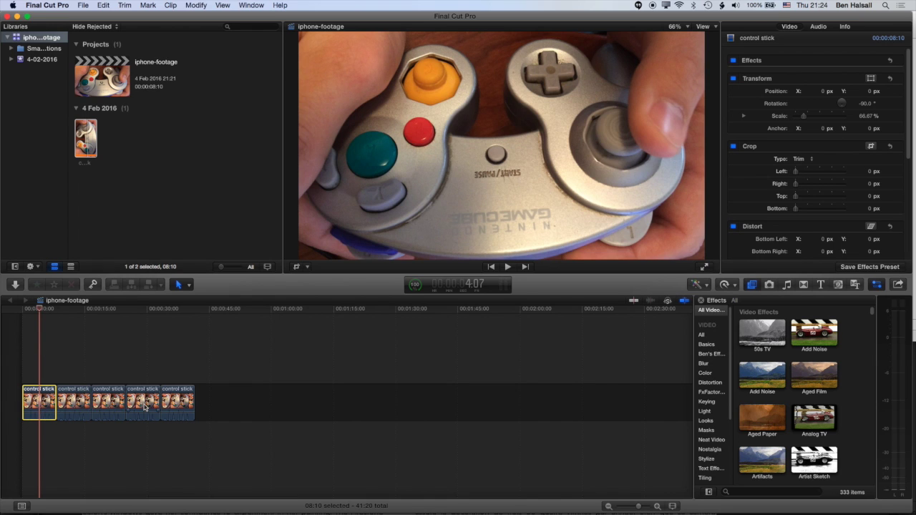
Step: Copy the first clip and select clips two through five
click(104, 5)
click(104, 50)
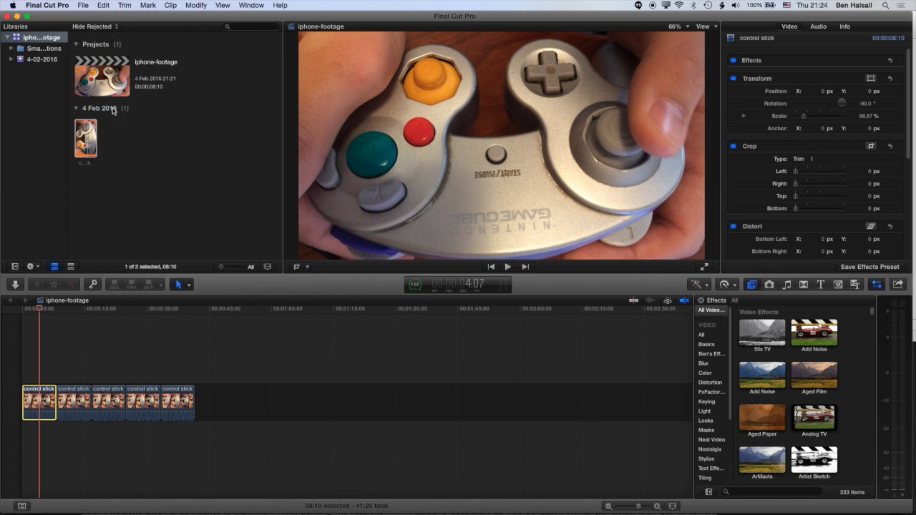
click(82, 374)
drag(77, 368, 179, 429)
drag(41, 313, 76, 313)
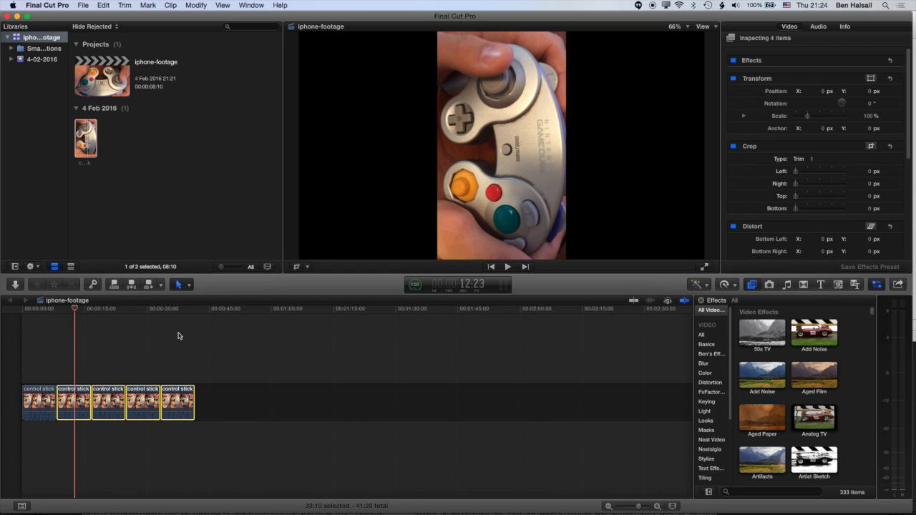
Step: Paste only Rotation and Scale attributes onto the four selected clips and preview them
click(103, 5)
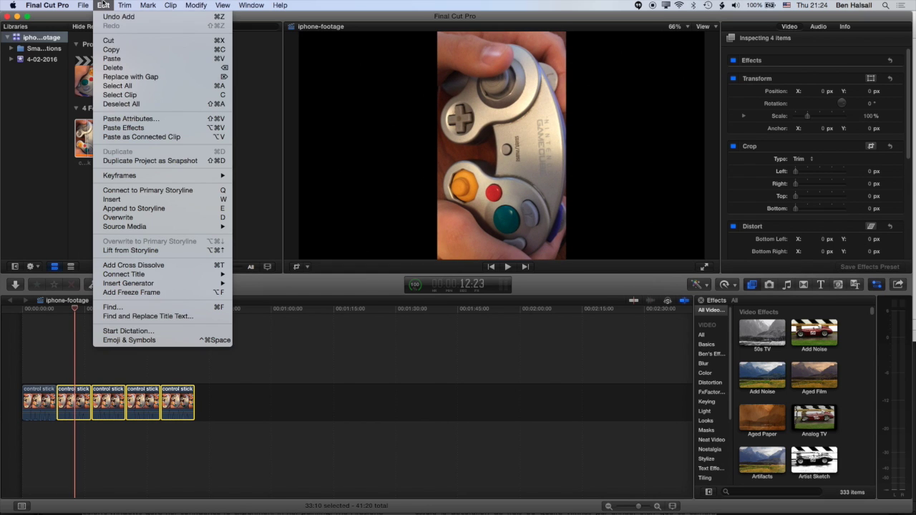
click(171, 119)
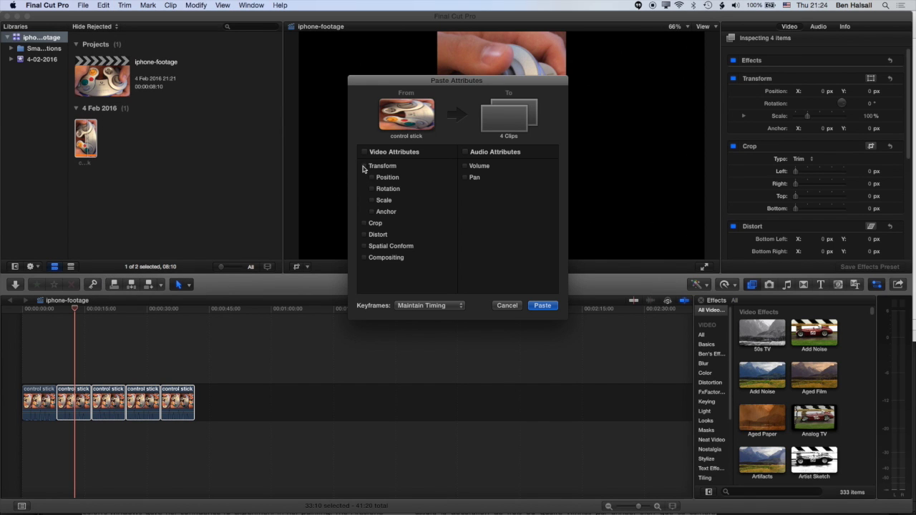
click(364, 166)
click(372, 178)
click(372, 212)
click(543, 305)
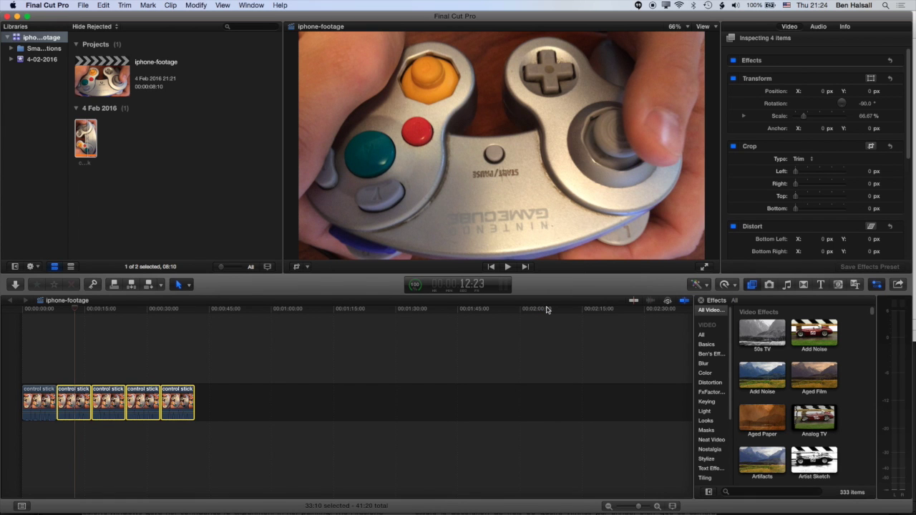
click(107, 308)
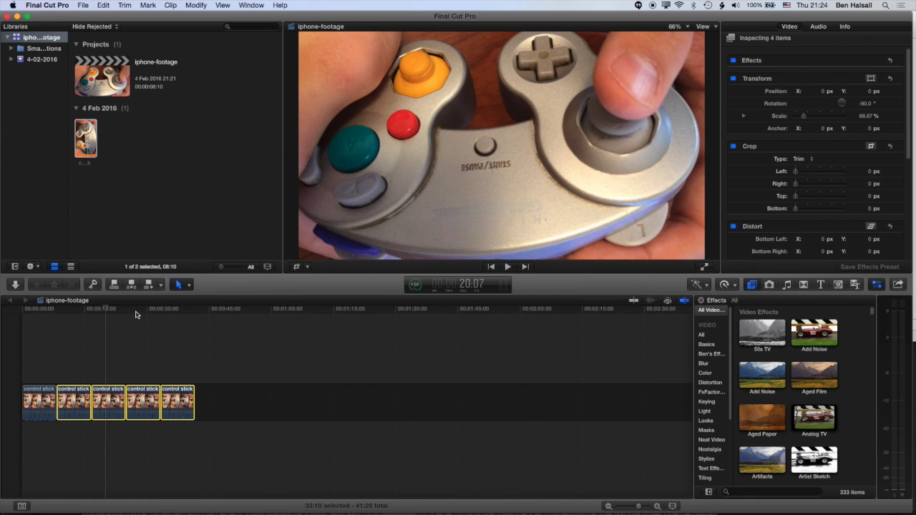
drag(139, 313, 180, 311)
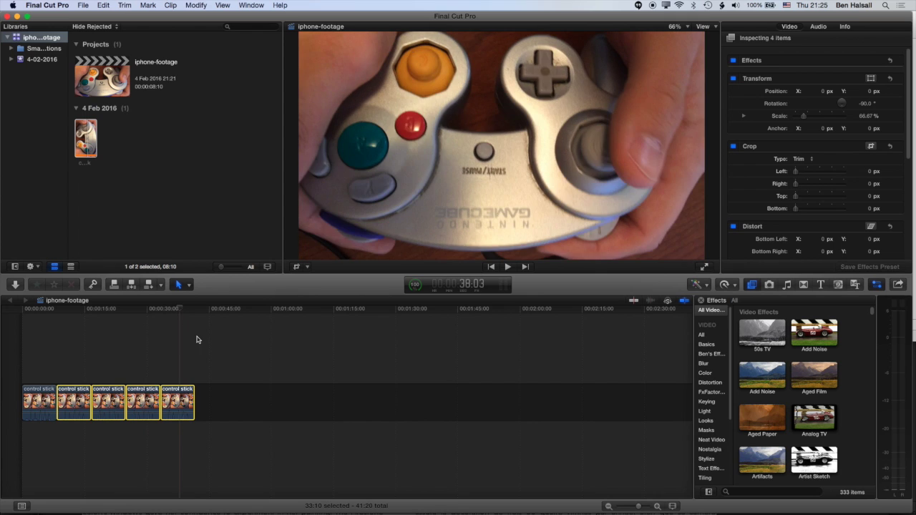
click(198, 339)
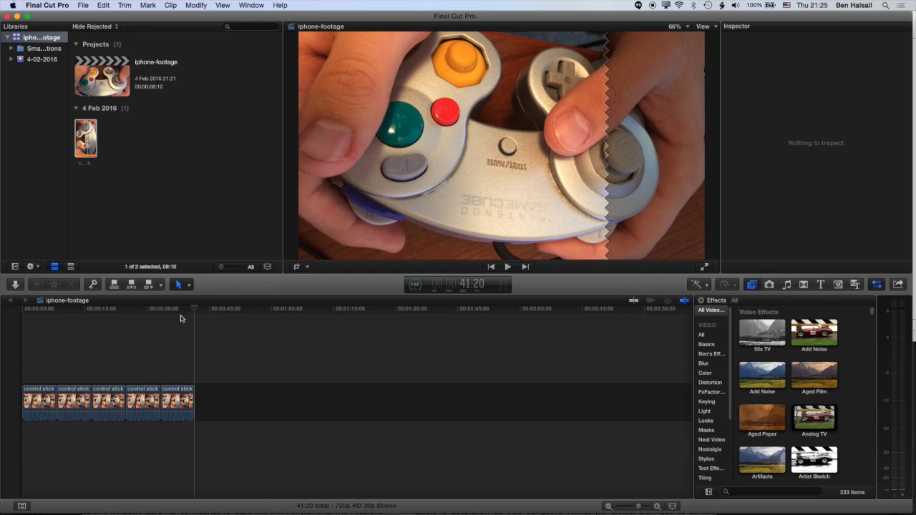
Step: Append a control stick clip to the end of the storyline
click(86, 138)
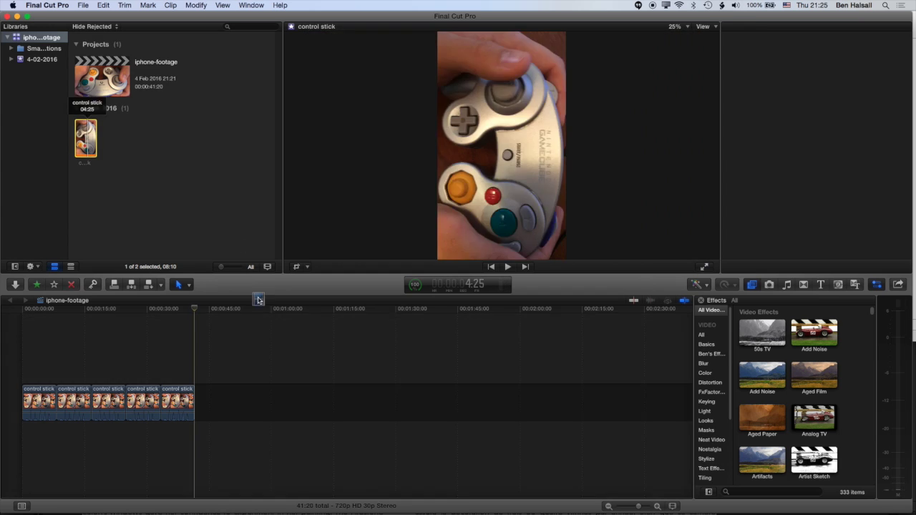
drag(250, 325, 208, 404)
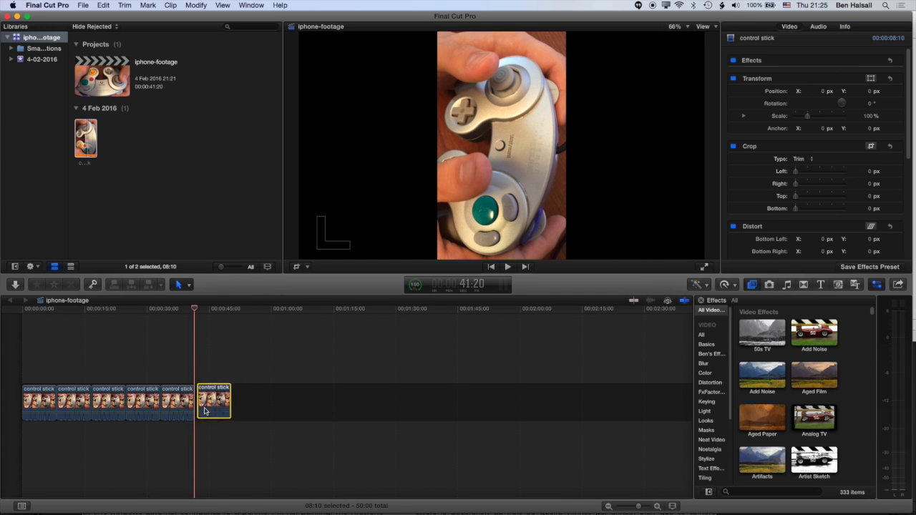
drag(199, 311, 210, 309)
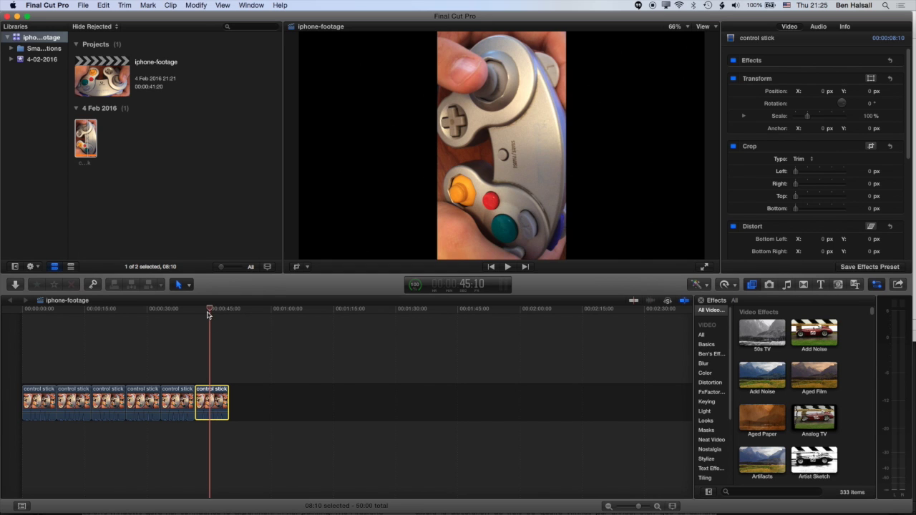
Step: Stack two connected control stick copies above it and select the middle one
drag(89, 138, 214, 360)
drag(88, 140, 191, 326)
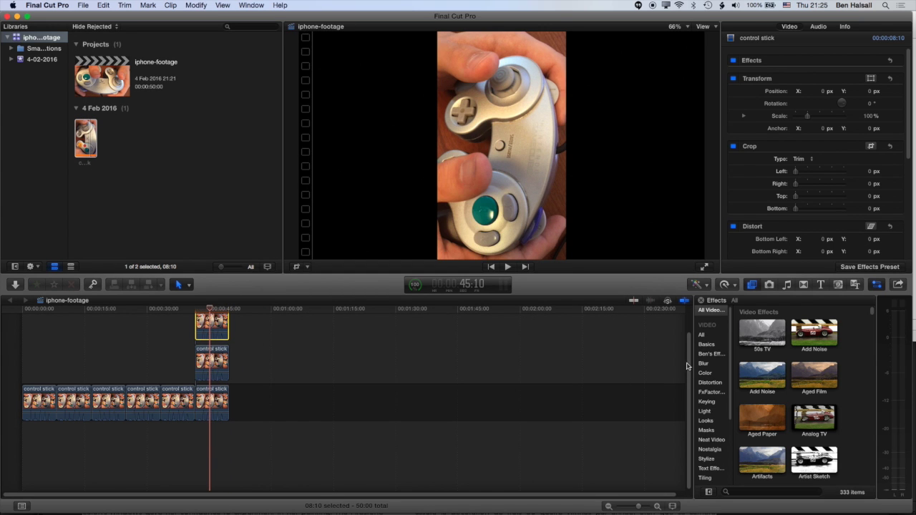
scroll(685, 367, up, 2)
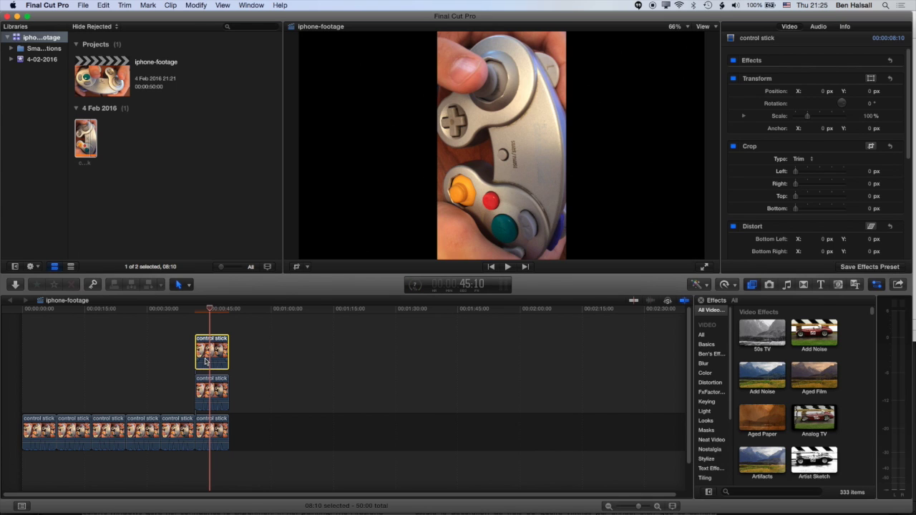
click(207, 395)
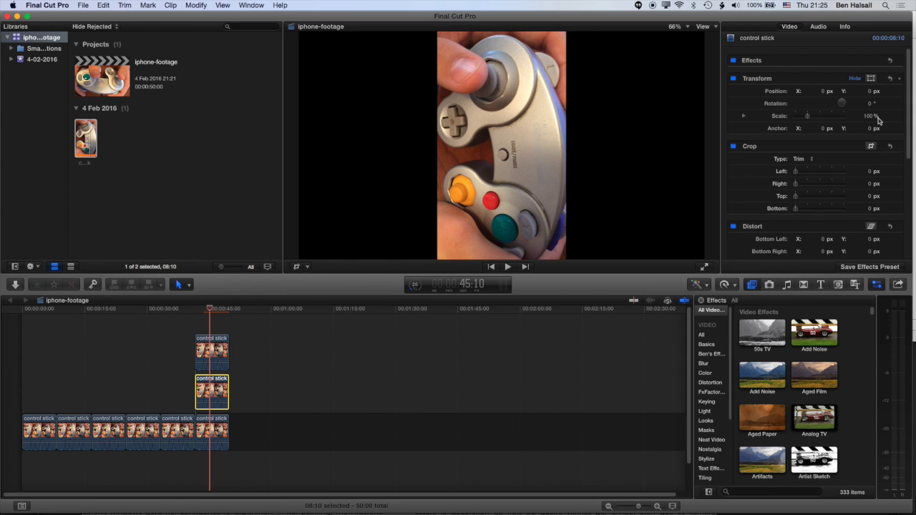
Step: Move the middle clip left and the top clip right (Position X about -423 and 423)
drag(812, 93, 736, 93)
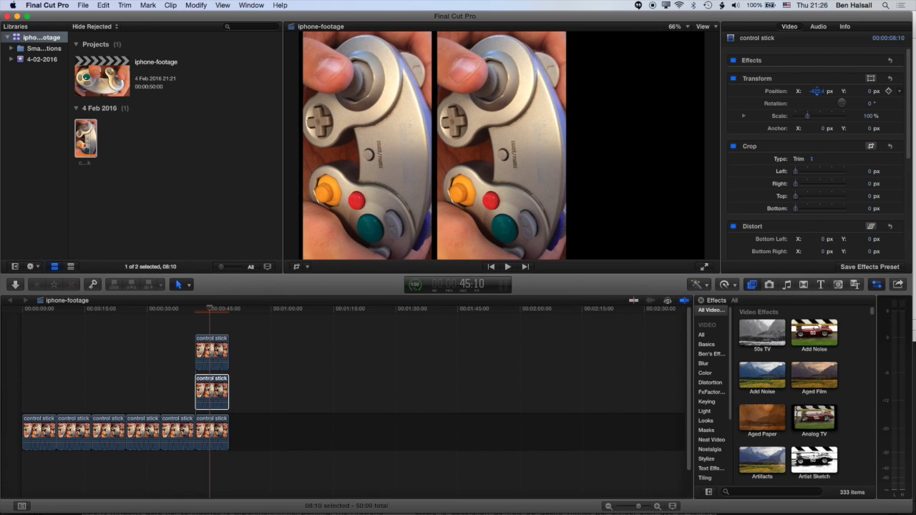
click(222, 351)
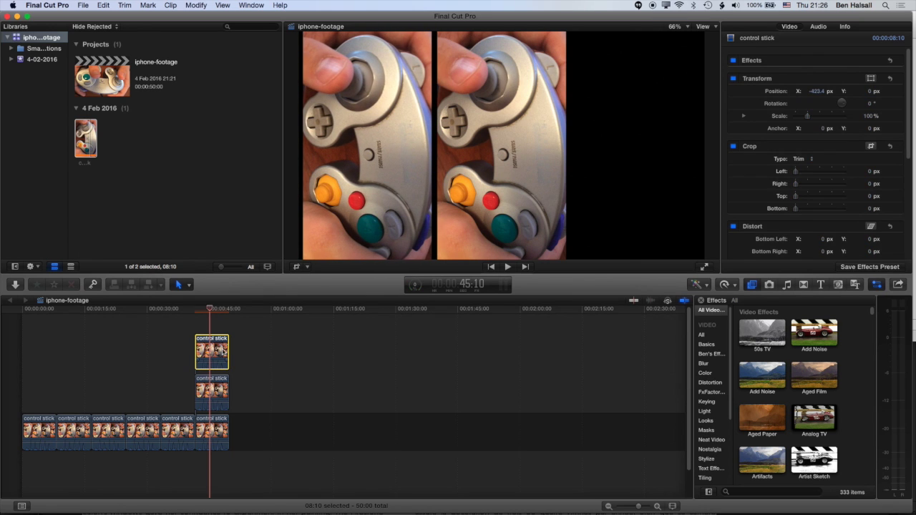
click(822, 90)
text(249)
key(Return)
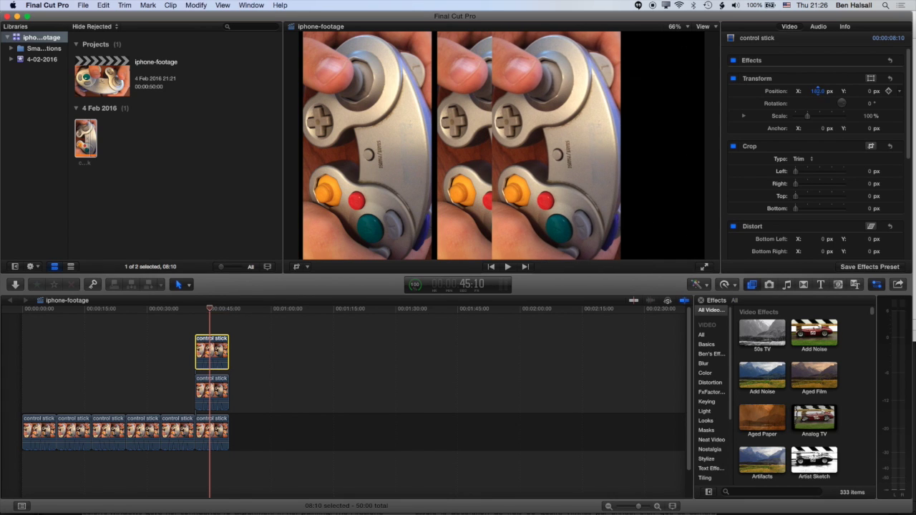
mouse_move(816, 91)
mouse_down()
mouse_move(858, 91)
mouse_move(810, 91)
mouse_up()
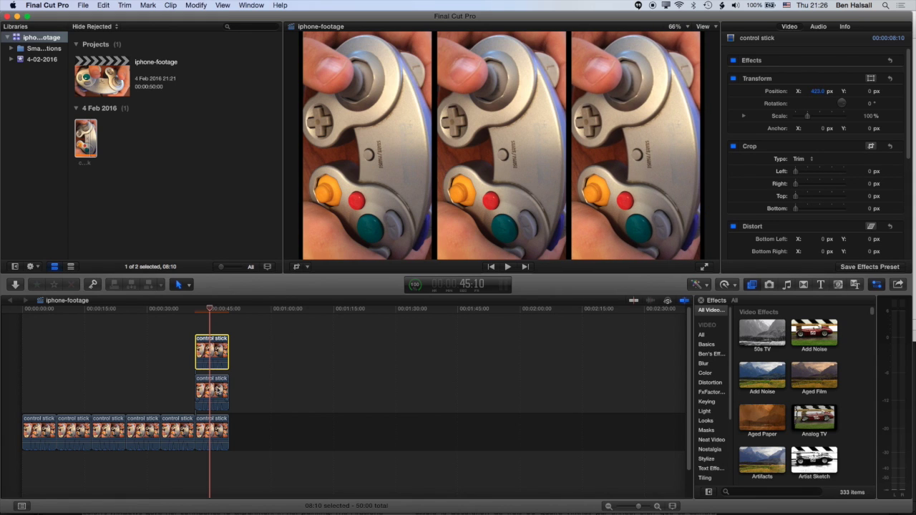
Step: Scale all three stacked clips to 110% and review the split screen in the timeline
super+click(217, 390)
super+click(217, 427)
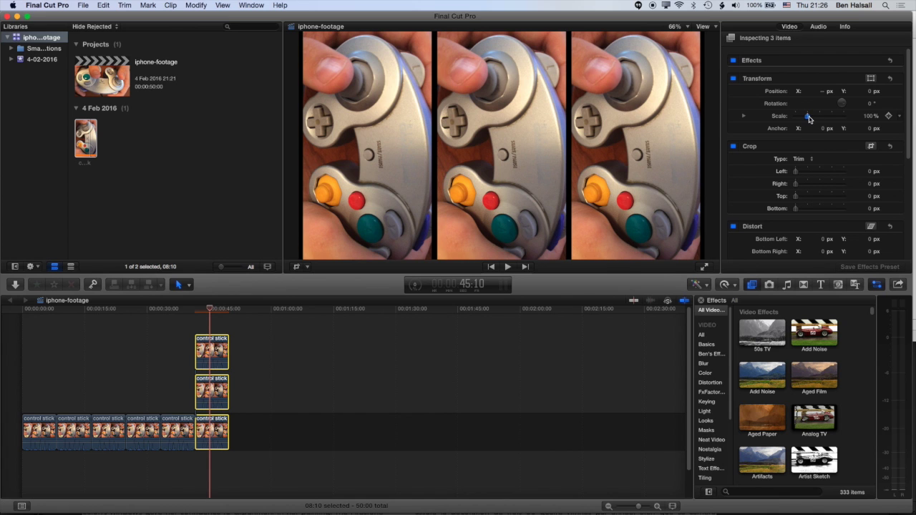
drag(810, 119, 808, 119)
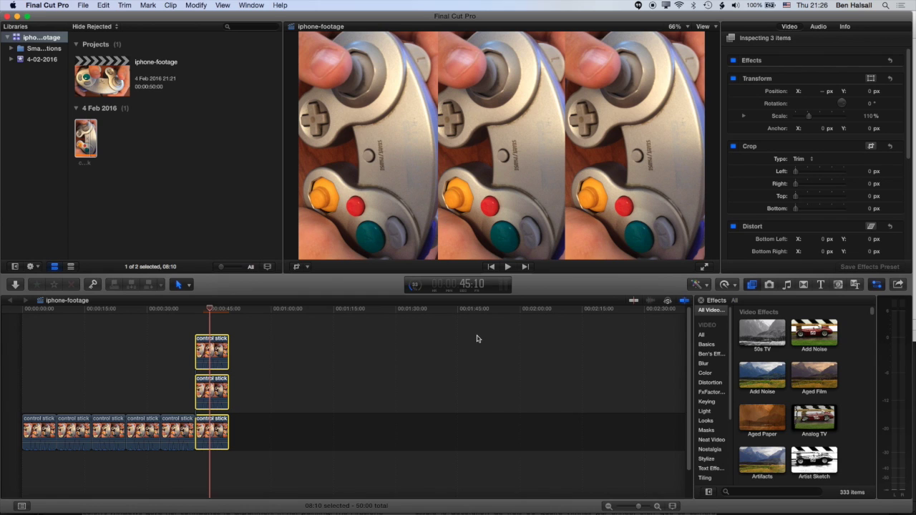
click(34, 309)
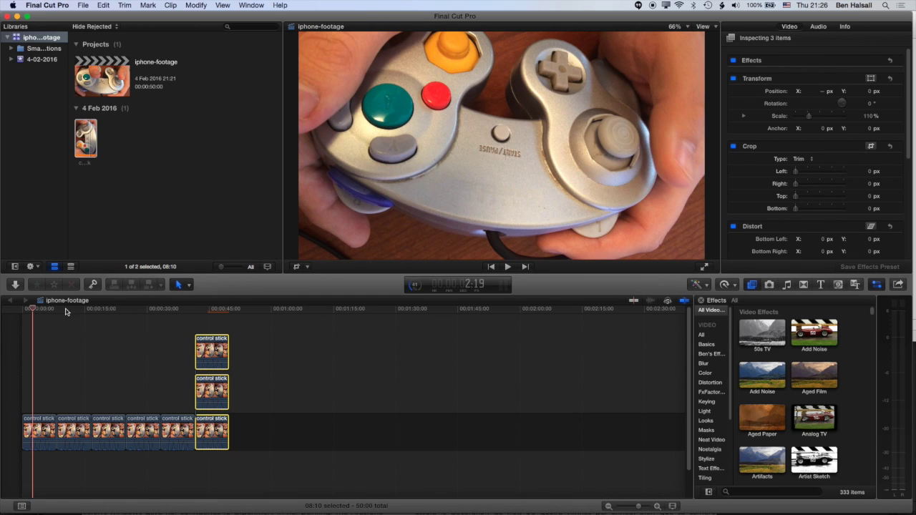
click(64, 309)
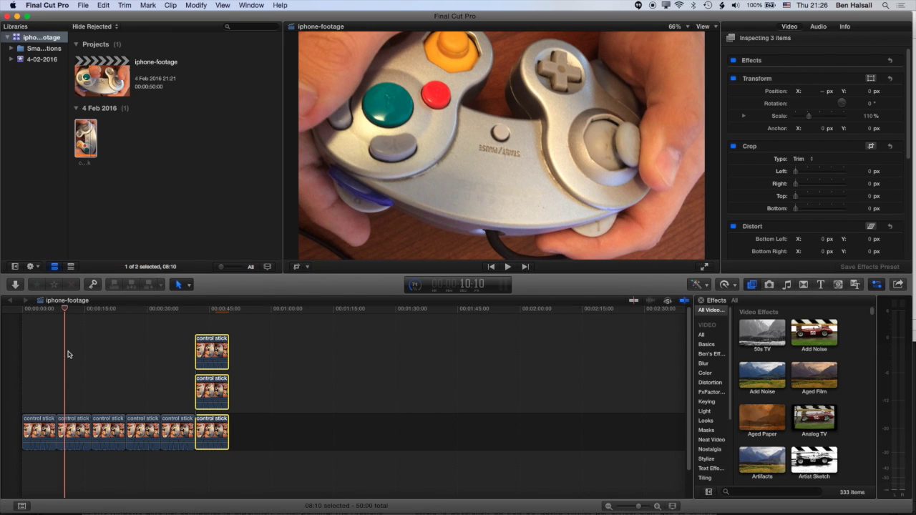
click(210, 309)
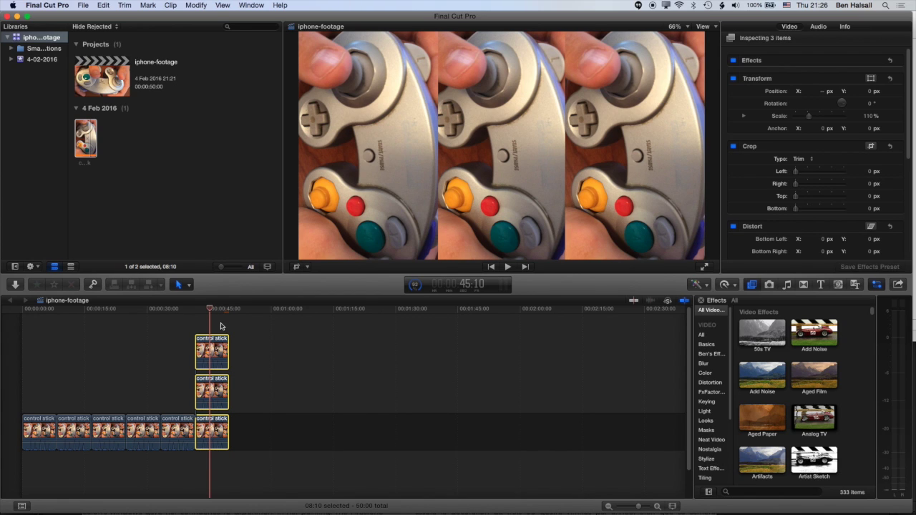